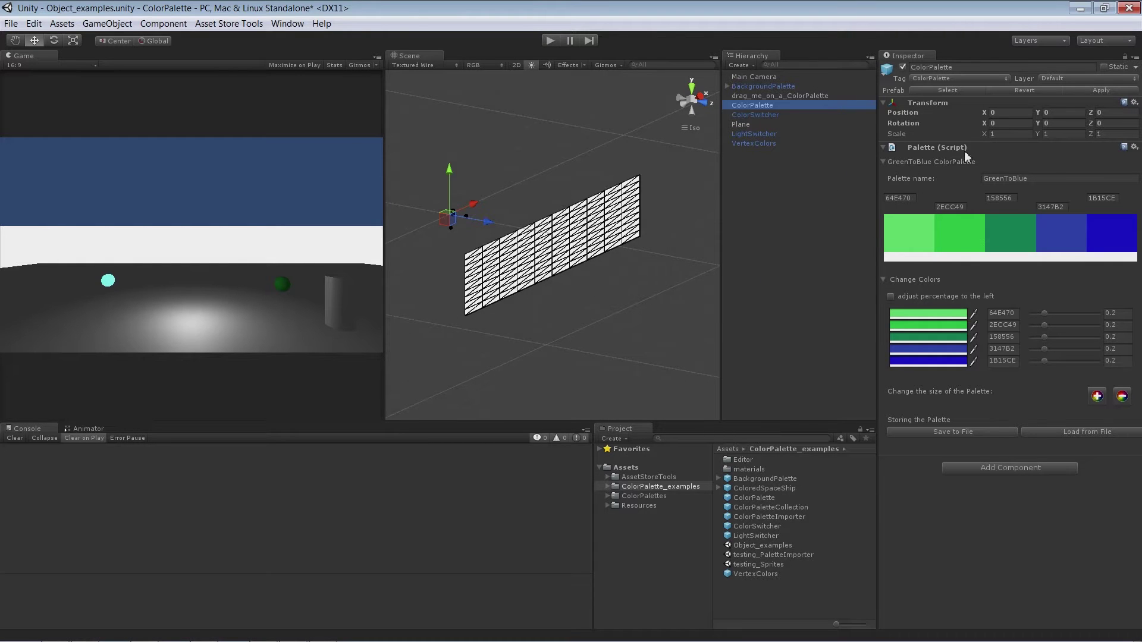
Collapse Change Colors and expand the GreenToBlue foldout showing swatches 64E470 through 1B15CE
{"action": "left_click", "coordinate": [887, 148]}
{"action": "left_click", "coordinate": [887, 149]}
{"action": "left_click", "coordinate": [884, 162]}
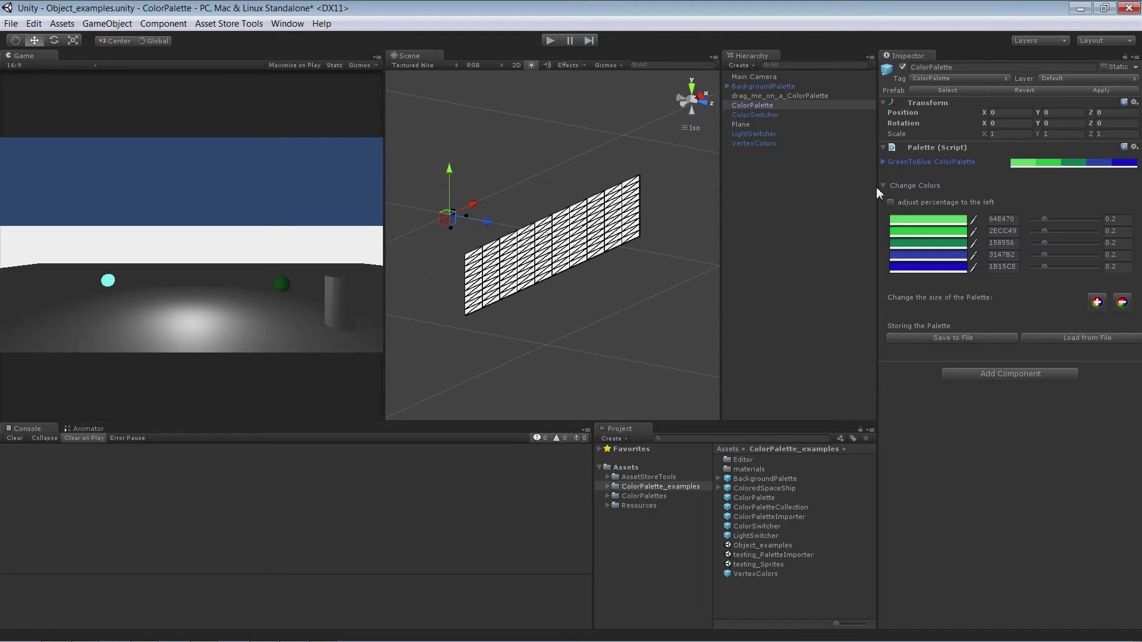
{"action": "left_click", "coordinate": [882, 186]}
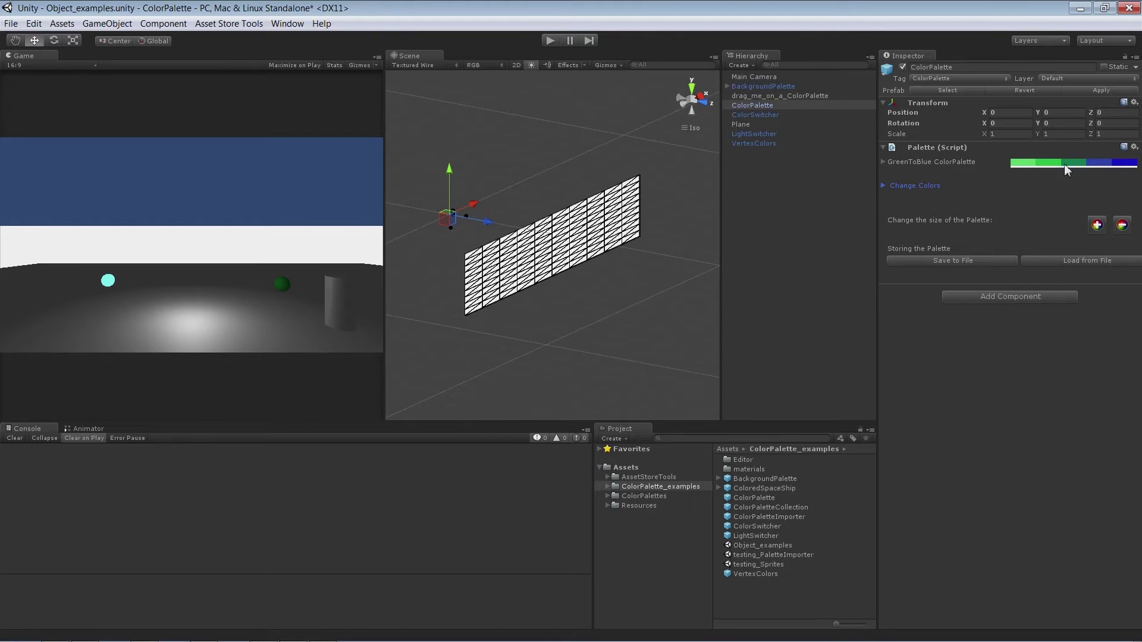
{"action": "left_click", "coordinate": [884, 161]}
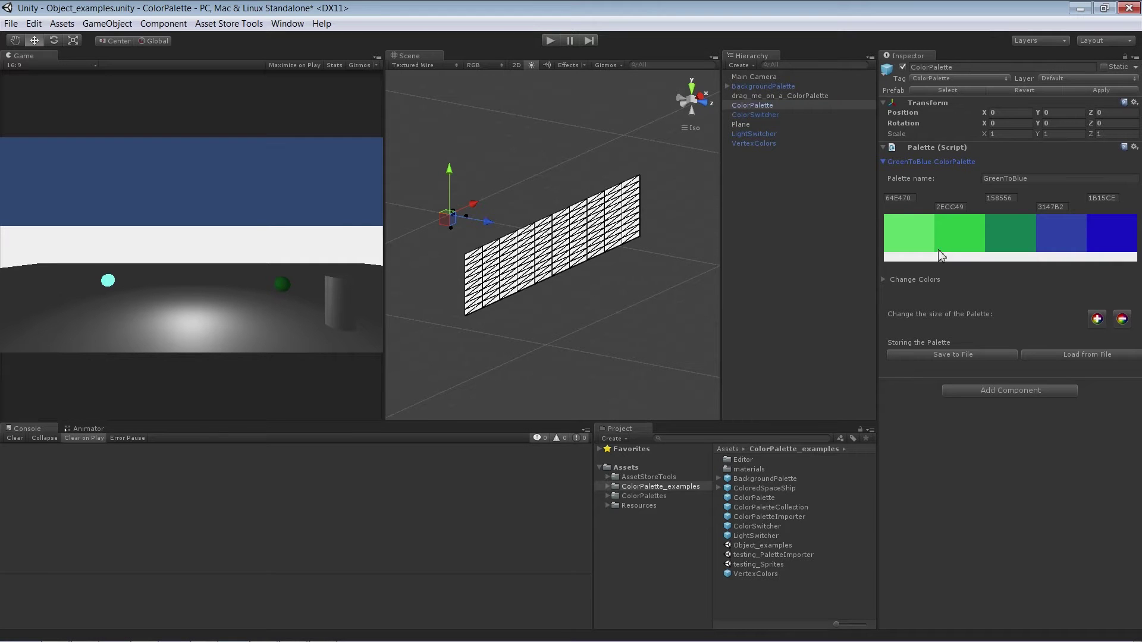
Expand Change Colors and preview the 2ECC49 colour in the Color picker without changing it
{"action": "left_click", "coordinate": [883, 279]}
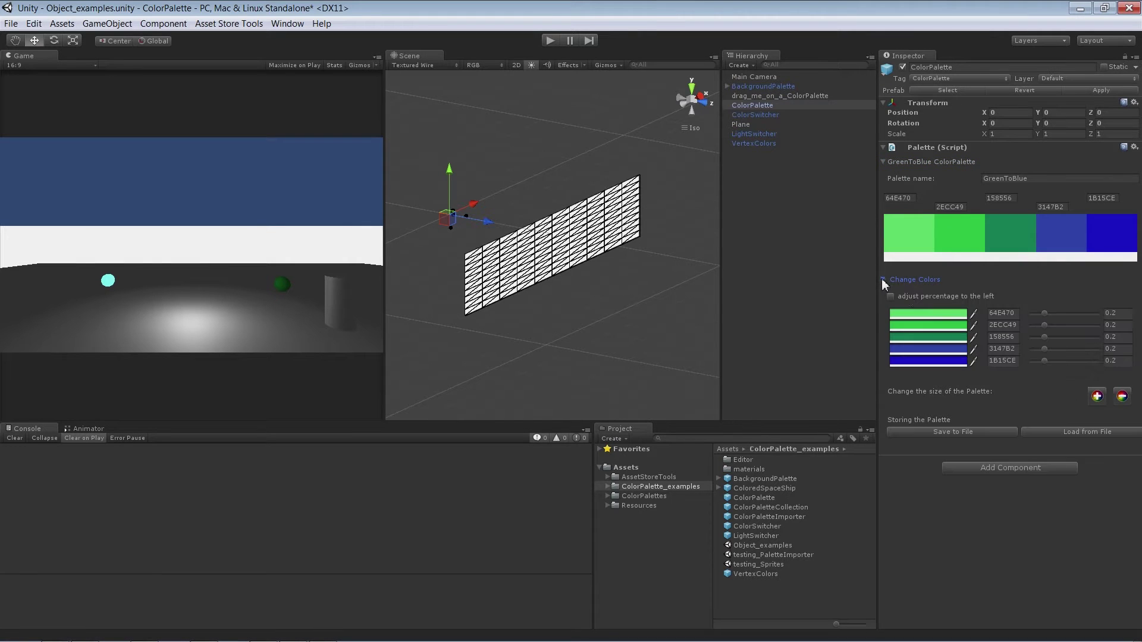
{"action": "left_click", "coordinate": [933, 328]}
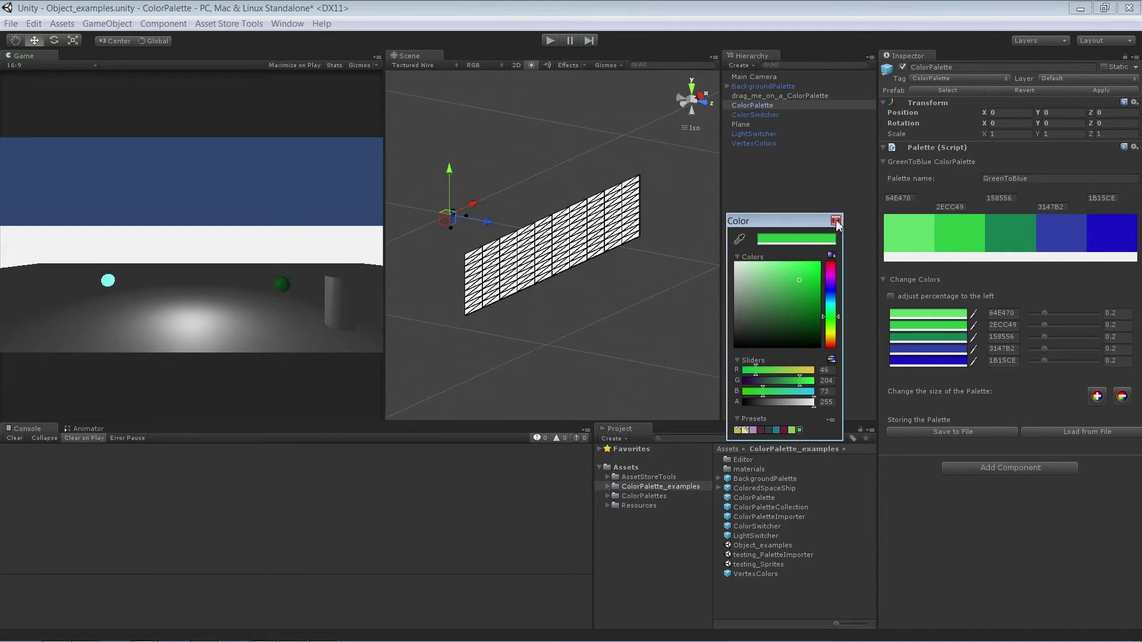
{"action": "key", "text": "Escape"}
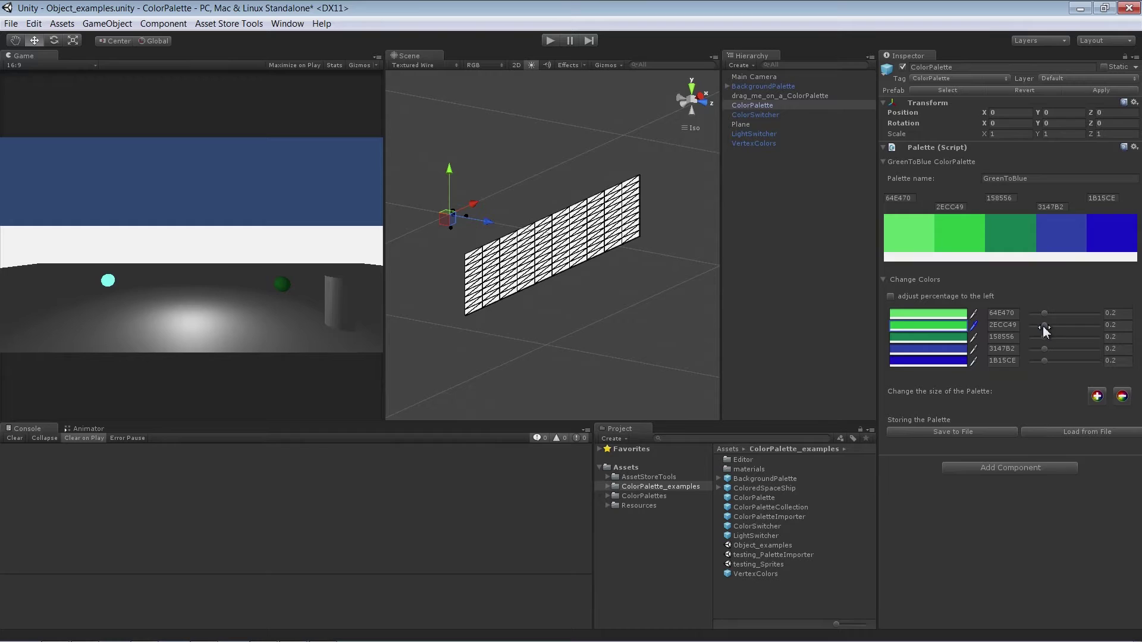
Adjust the 2ECC49 and 64E470 width sliders, giving widths 0.163, 0.251, 0.29, 0.04899 and 0.247
{"action": "mouse_move", "coordinate": [1048, 329]}
{"action": "left_mouse_down"}
{"action": "mouse_move", "coordinate": [1065, 329]}
{"action": "mouse_move", "coordinate": [1049, 327]}
{"action": "left_mouse_up"}
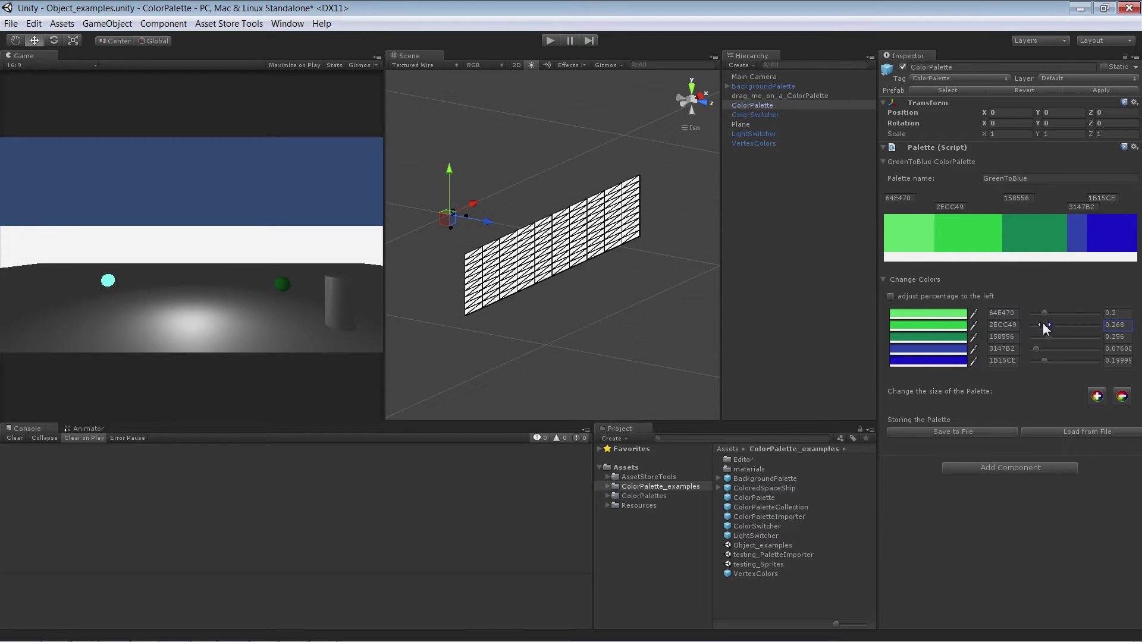
{"action": "left_click_drag", "start_coordinate": [1049, 326], "coordinate": [1049, 326]}
{"action": "mouse_move", "coordinate": [1048, 330]}
{"action": "left_mouse_down"}
{"action": "mouse_move", "coordinate": [1068, 331]}
{"action": "mouse_move", "coordinate": [1050, 332]}
{"action": "left_mouse_up"}
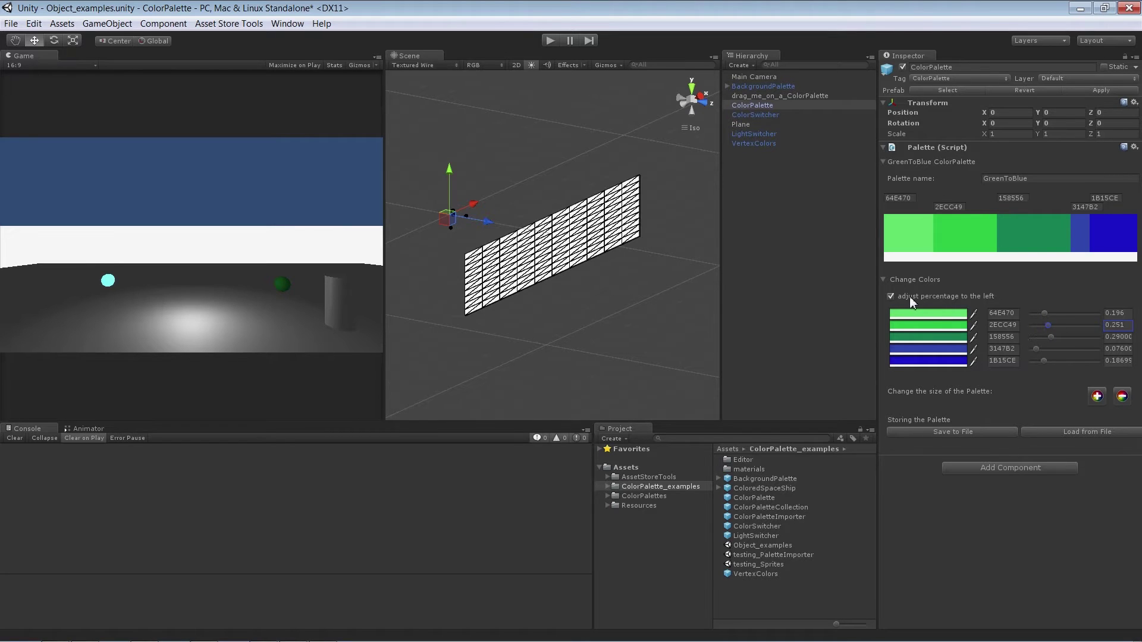
{"action": "left_click_drag", "start_coordinate": [1045, 313], "coordinate": [1045, 314]}
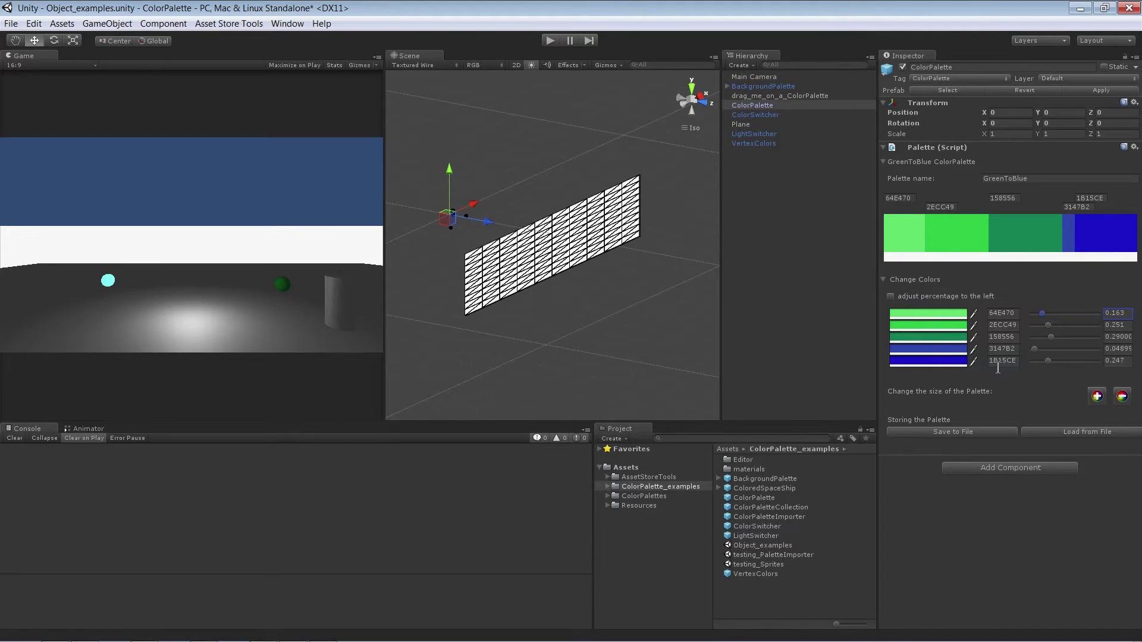
Add two colours and set the first new one to an opaque blue 1D1995 sampled near 1B15CE
{"action": "left_click", "coordinate": [1097, 397]}
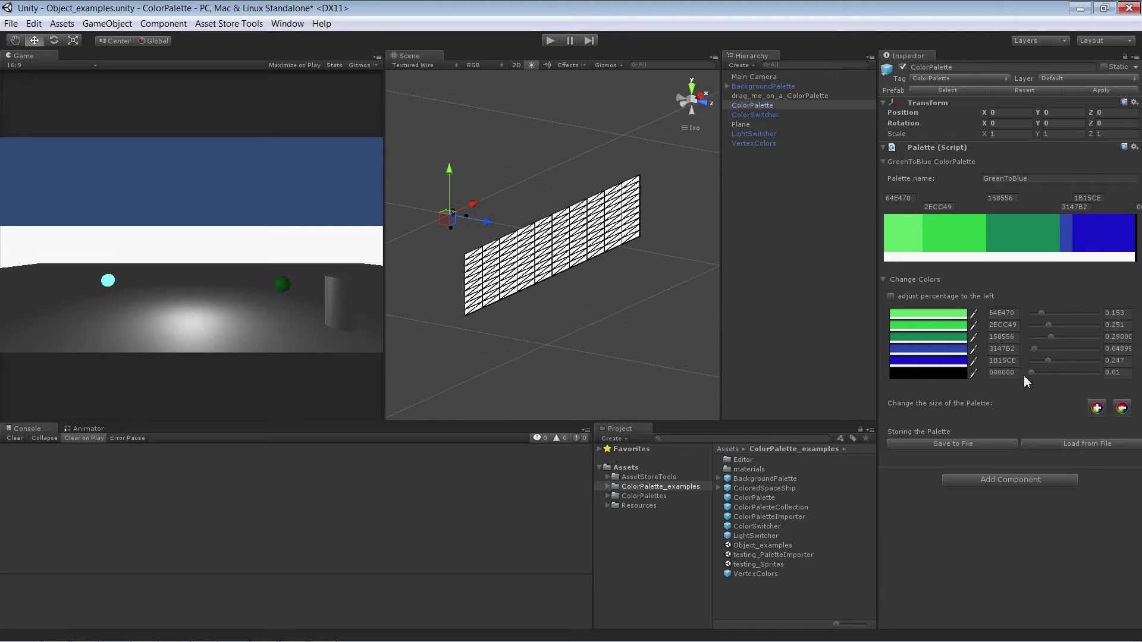
{"action": "left_click", "coordinate": [1100, 408]}
{"action": "left_click", "coordinate": [925, 383]}
{"action": "left_click", "coordinate": [740, 239]}
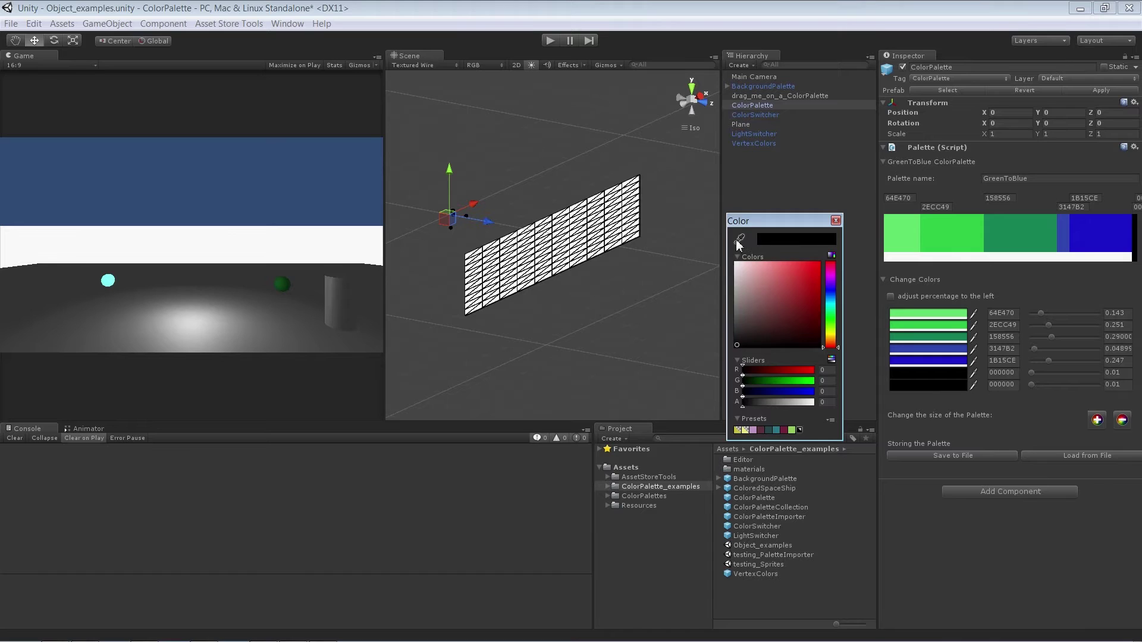
{"action": "left_click", "coordinate": [1083, 234]}
{"action": "left_click", "coordinate": [804, 297]}
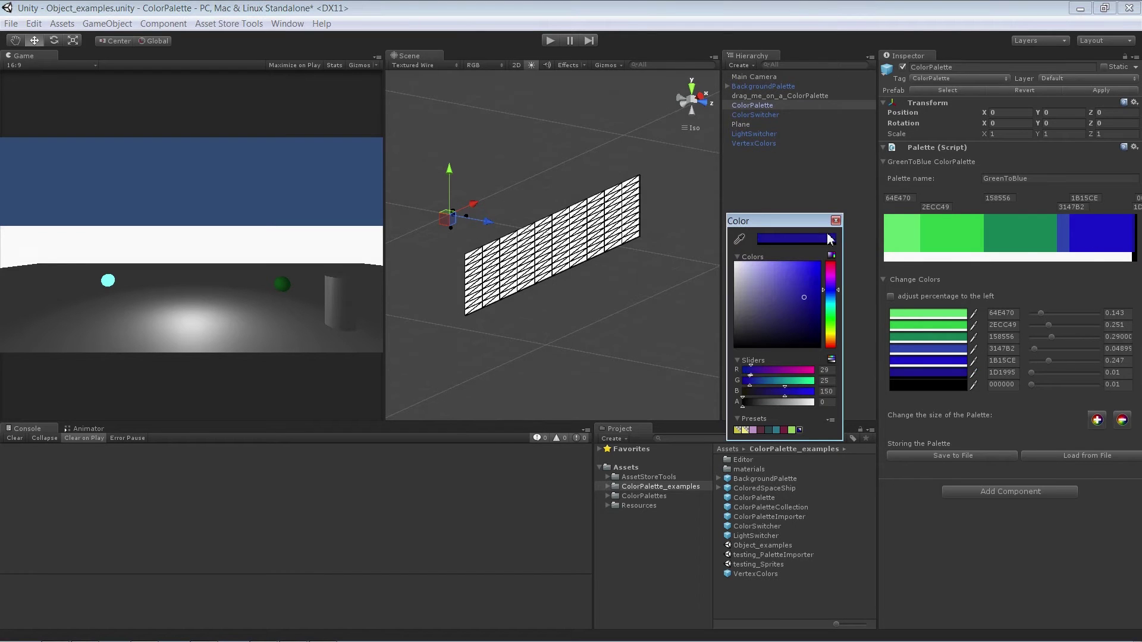
{"action": "left_click_drag", "start_coordinate": [791, 401], "coordinate": [816, 402]}
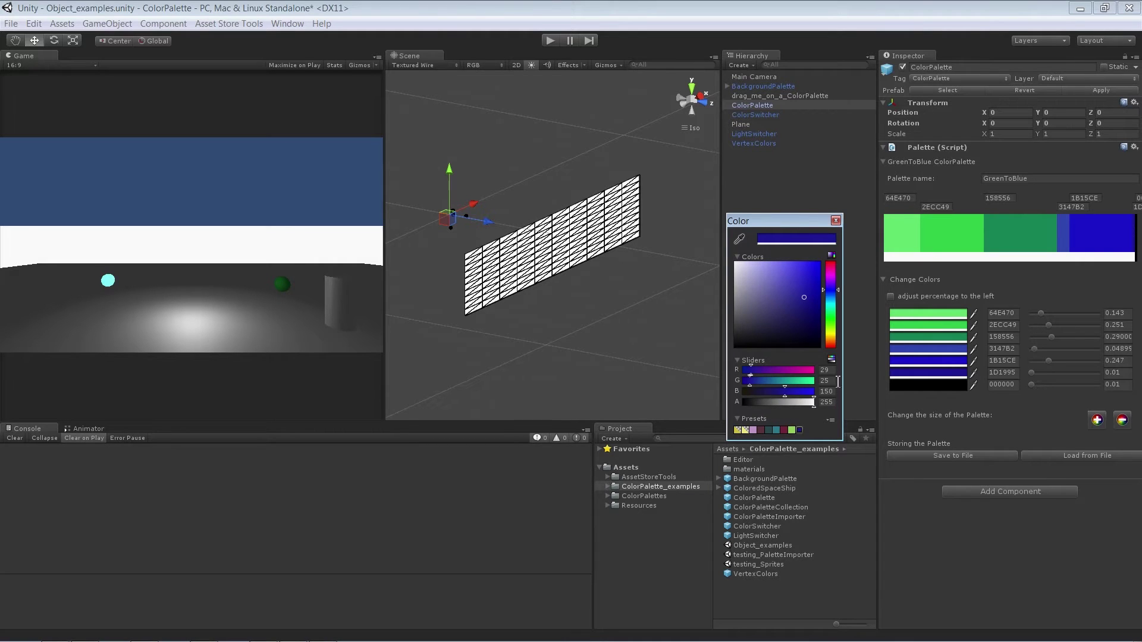
Widen the 1D1995 colour in the palette and lower its opacity
{"action": "left_click", "coordinate": [836, 221]}
{"action": "mouse_move", "coordinate": [1031, 373]}
{"action": "left_mouse_down"}
{"action": "mouse_move", "coordinate": [1046, 379]}
{"action": "mouse_move", "coordinate": [1037, 376]}
{"action": "left_mouse_up"}
{"action": "left_click", "coordinate": [919, 375]}
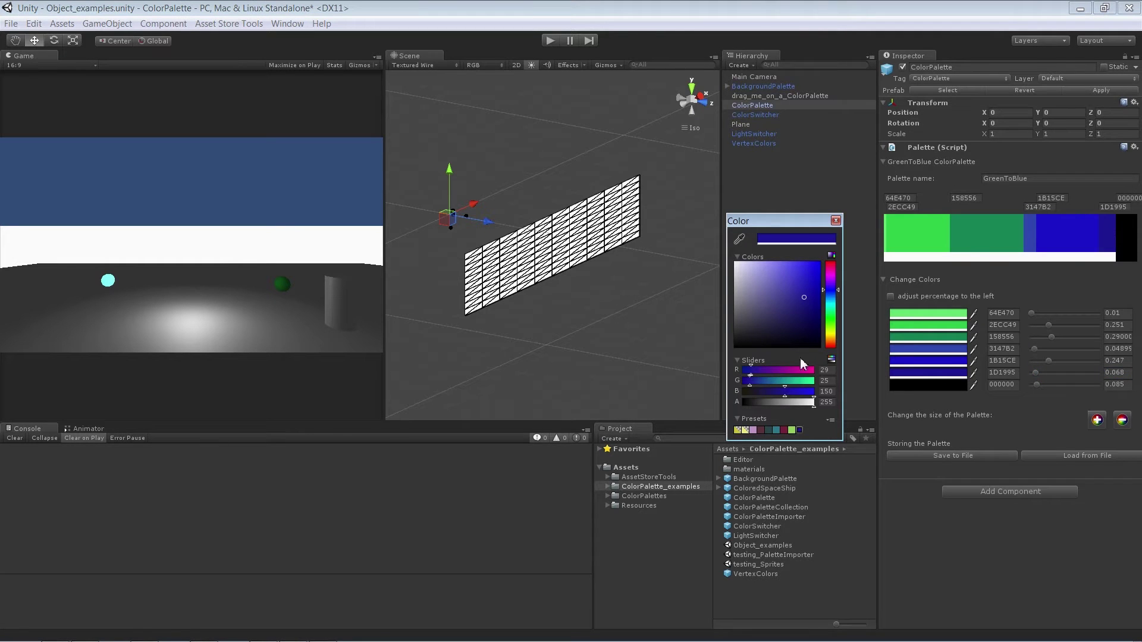
{"action": "left_click_drag", "start_coordinate": [789, 404], "coordinate": [815, 403]}
{"action": "left_click", "coordinate": [836, 222]}
Make the last colour opaque dark blue 0F0D56 and widen the 64E470 band to 0.052
{"action": "left_click", "coordinate": [952, 386]}
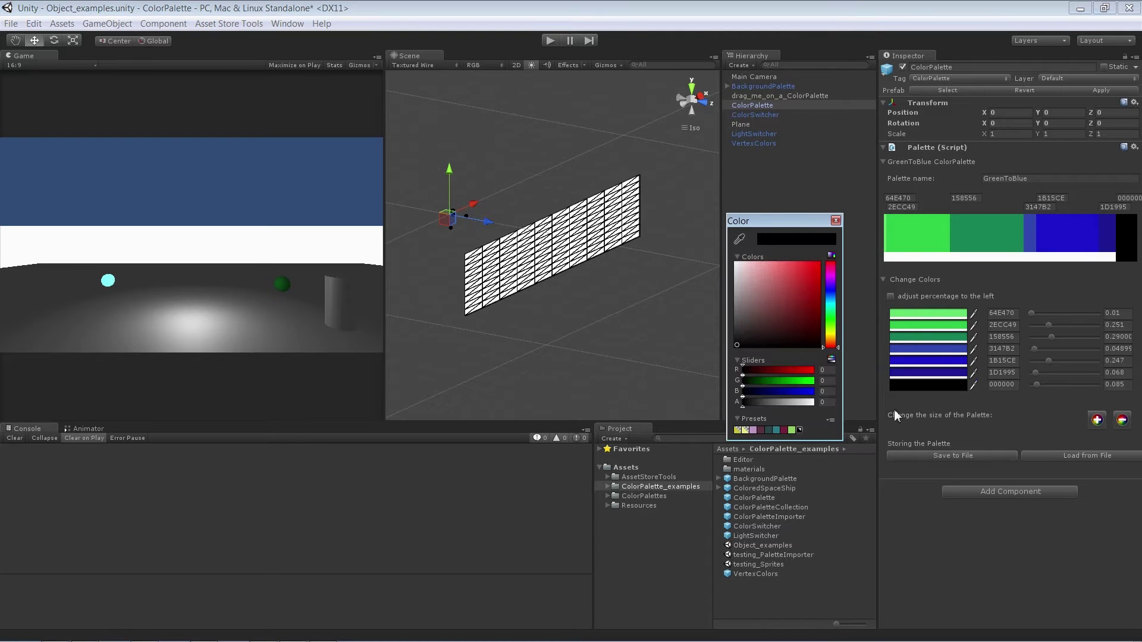
{"action": "mouse_move", "coordinate": [830, 280]}
{"action": "left_mouse_down"}
{"action": "mouse_move", "coordinate": [828, 268]}
{"action": "mouse_move", "coordinate": [831, 290]}
{"action": "left_mouse_up"}
{"action": "left_click", "coordinate": [804, 316]}
{"action": "left_click", "coordinate": [806, 318]}
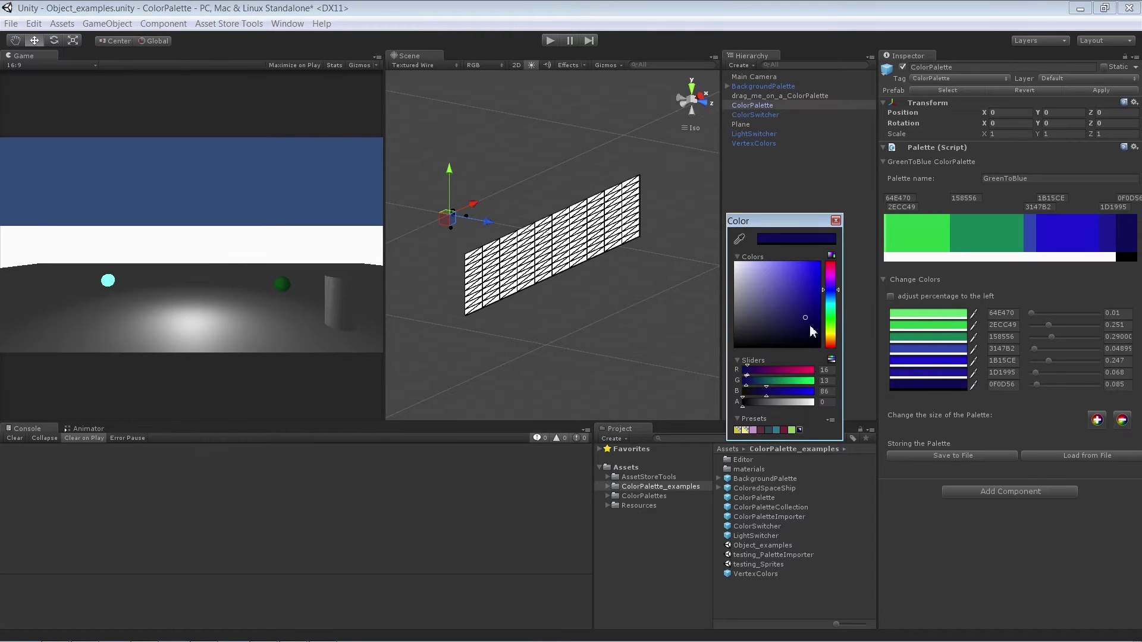
{"action": "left_click_drag", "start_coordinate": [795, 402], "coordinate": [851, 403]}
{"action": "left_click", "coordinate": [837, 221]}
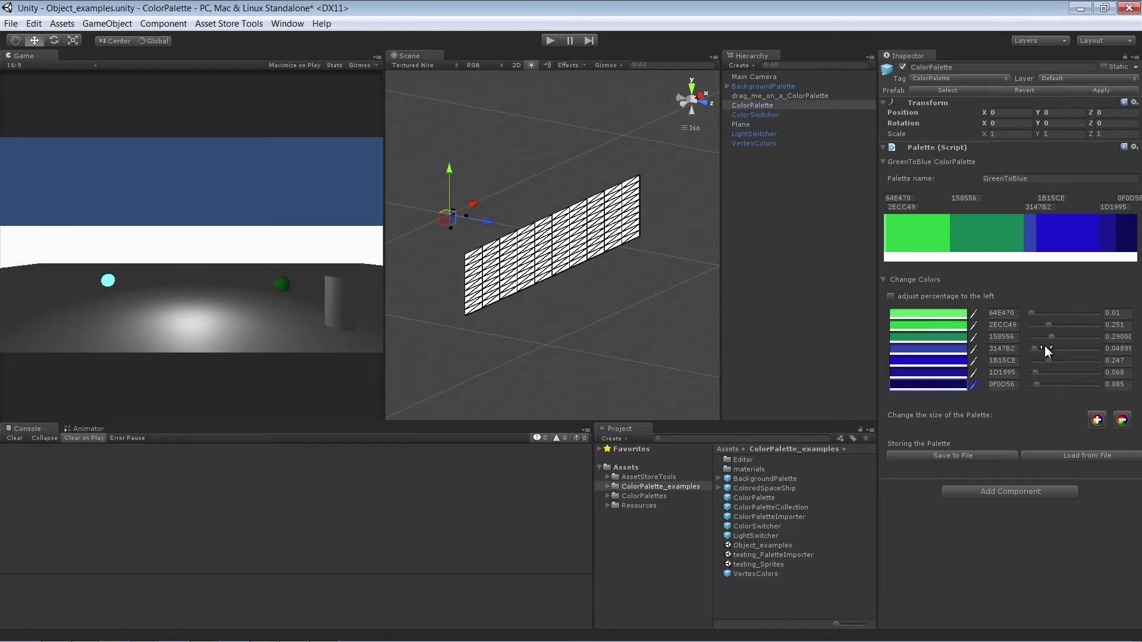
{"action": "left_click_drag", "start_coordinate": [1034, 315], "coordinate": [1038, 316]}
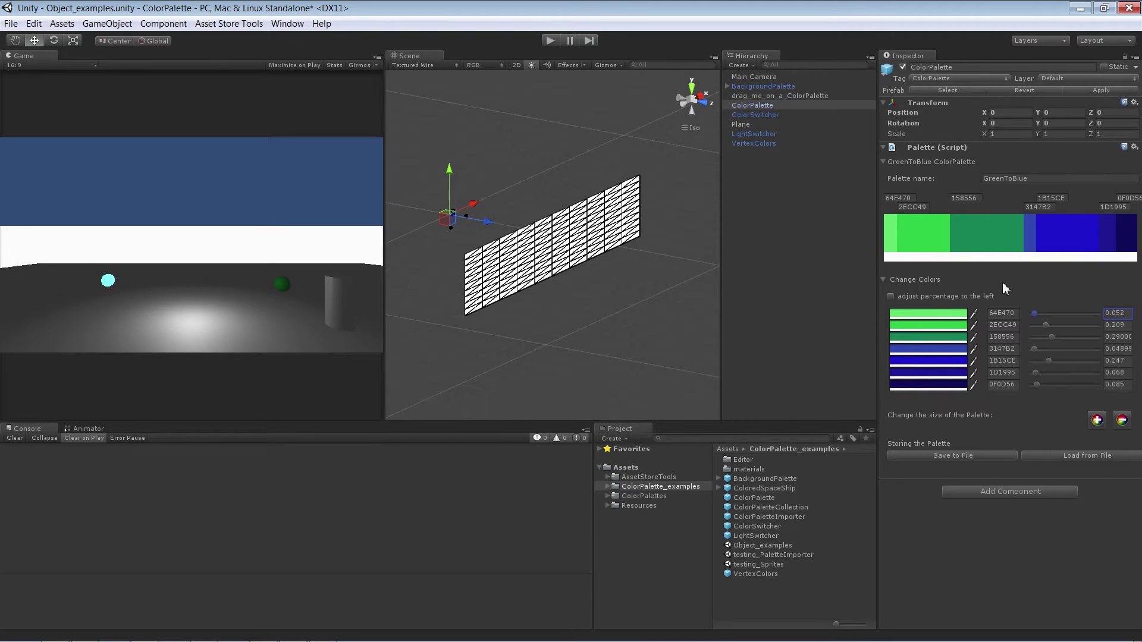
Drop the dark blue 0F0D56 from the palette, then reselect and deselect the ColorPalette object
{"action": "left_click", "coordinate": [1123, 420]}
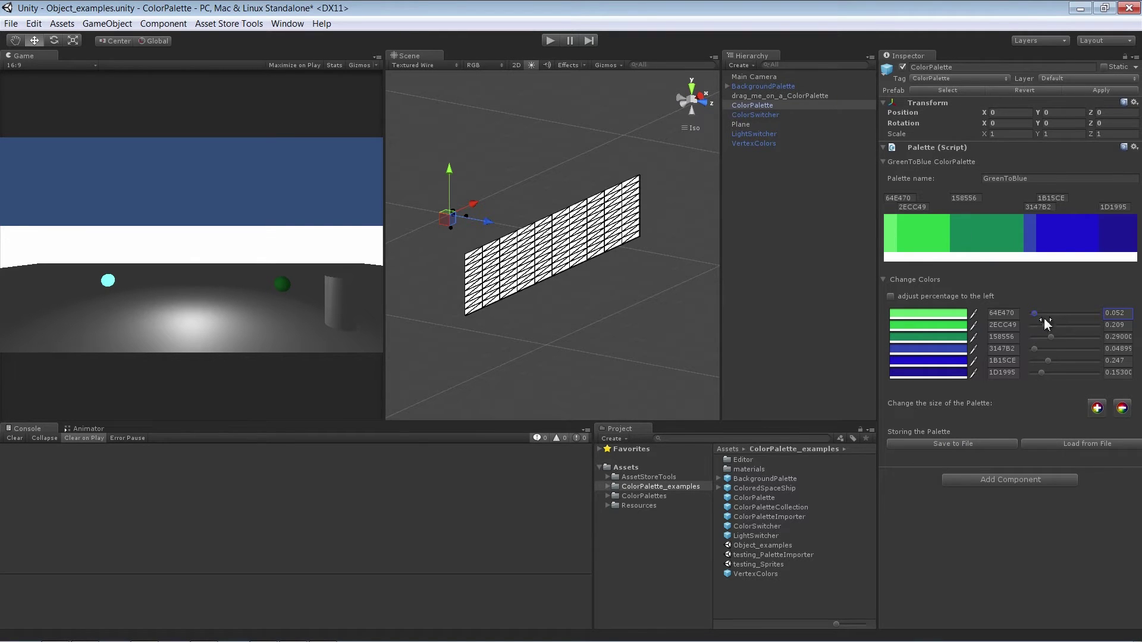
{"action": "left_click", "coordinate": [773, 227]}
{"action": "left_click", "coordinate": [766, 107]}
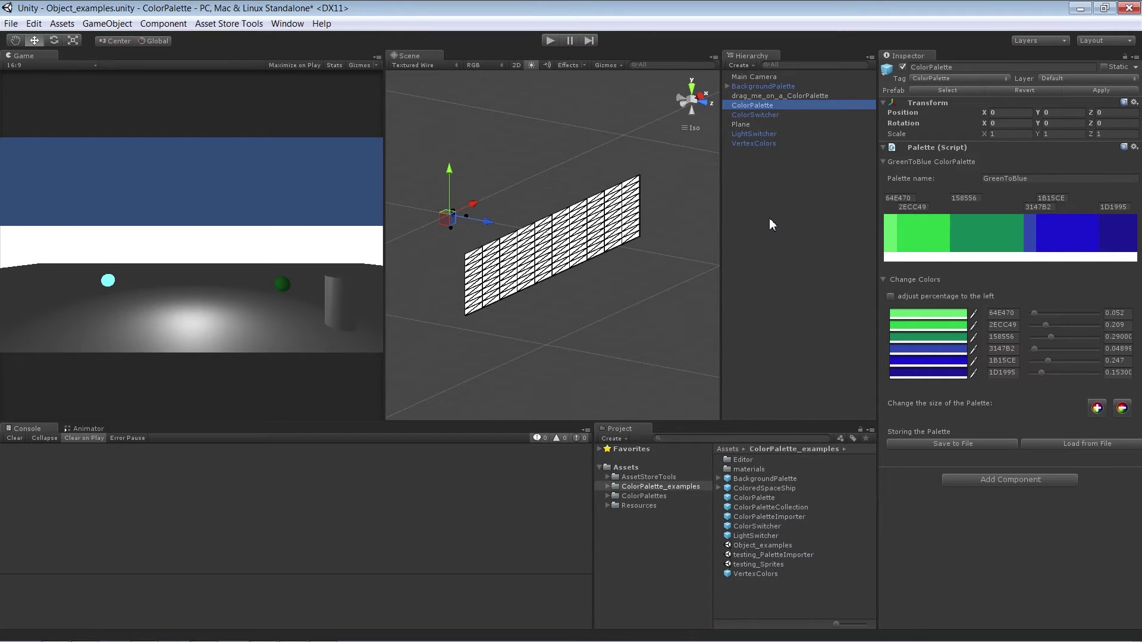
{"action": "left_click", "coordinate": [775, 242]}
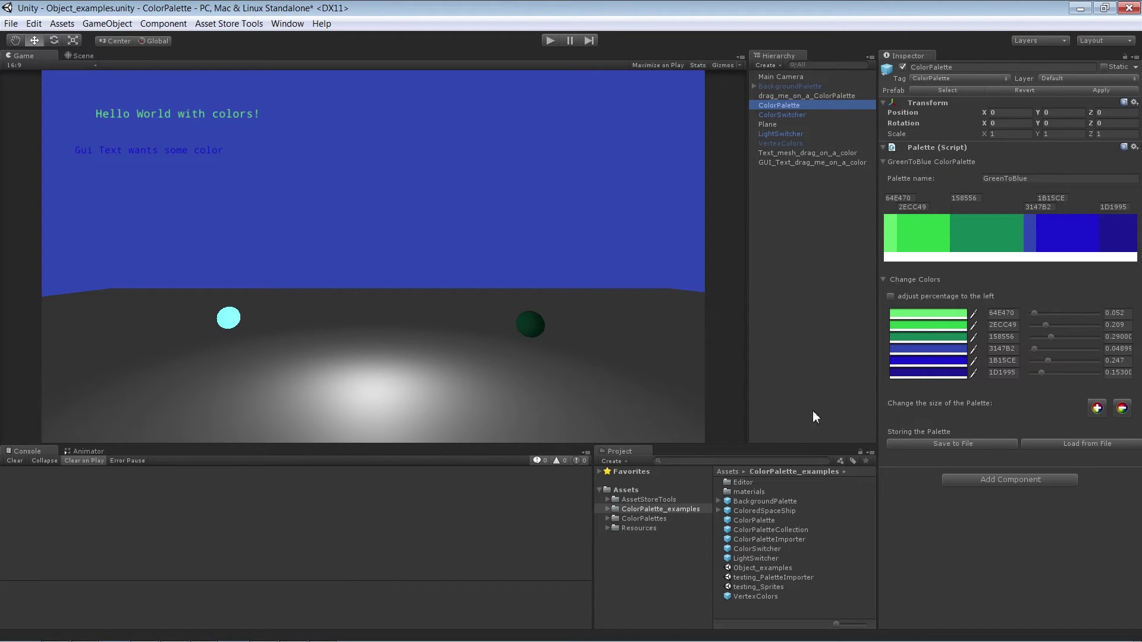
Select the Object_examples scene in the Project panel to render it in the Game view
{"action": "left_click", "coordinate": [762, 568]}
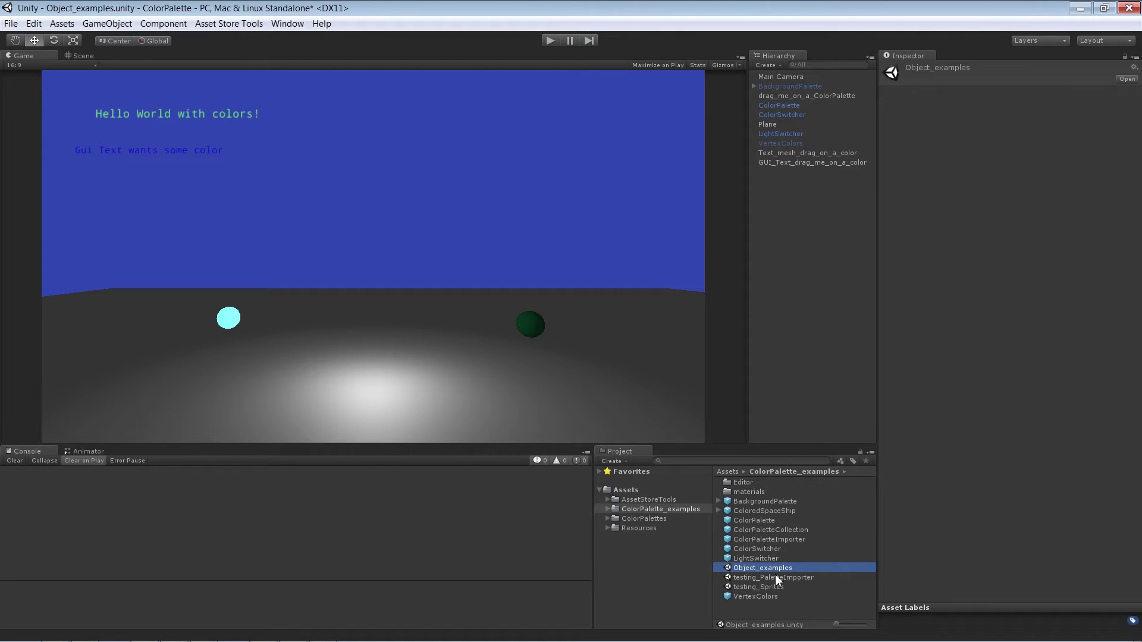
Select ColorPalette, then drag the text mesh onto the 158556 swatch and the Gui Text onto the 64E470 swatch
{"action": "left_click", "coordinate": [813, 188]}
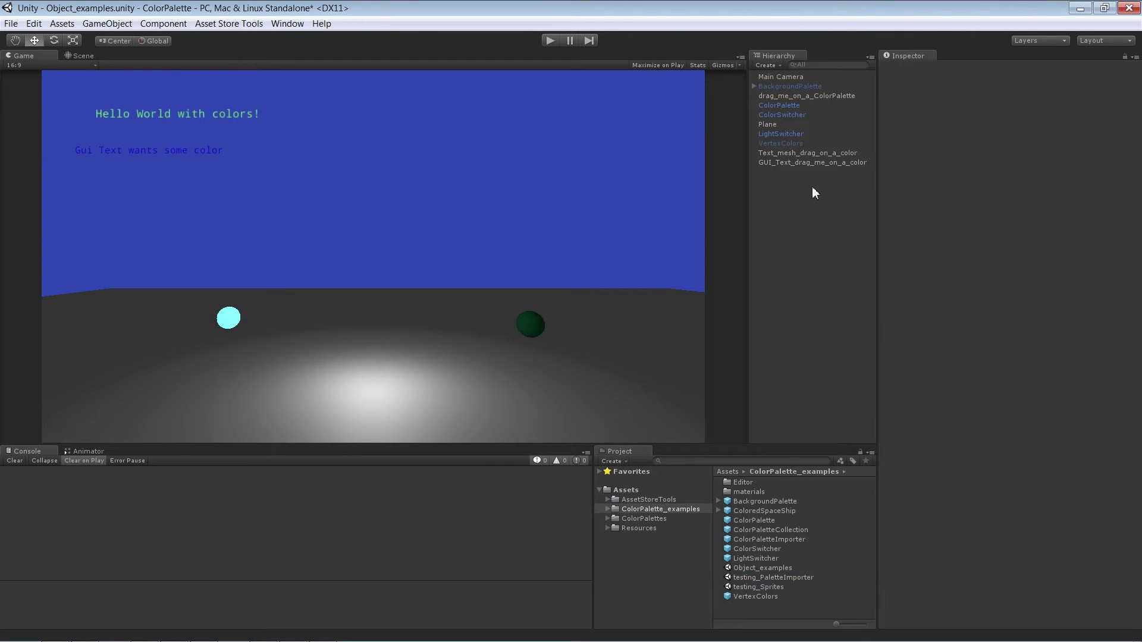
{"action": "left_click", "coordinate": [791, 107]}
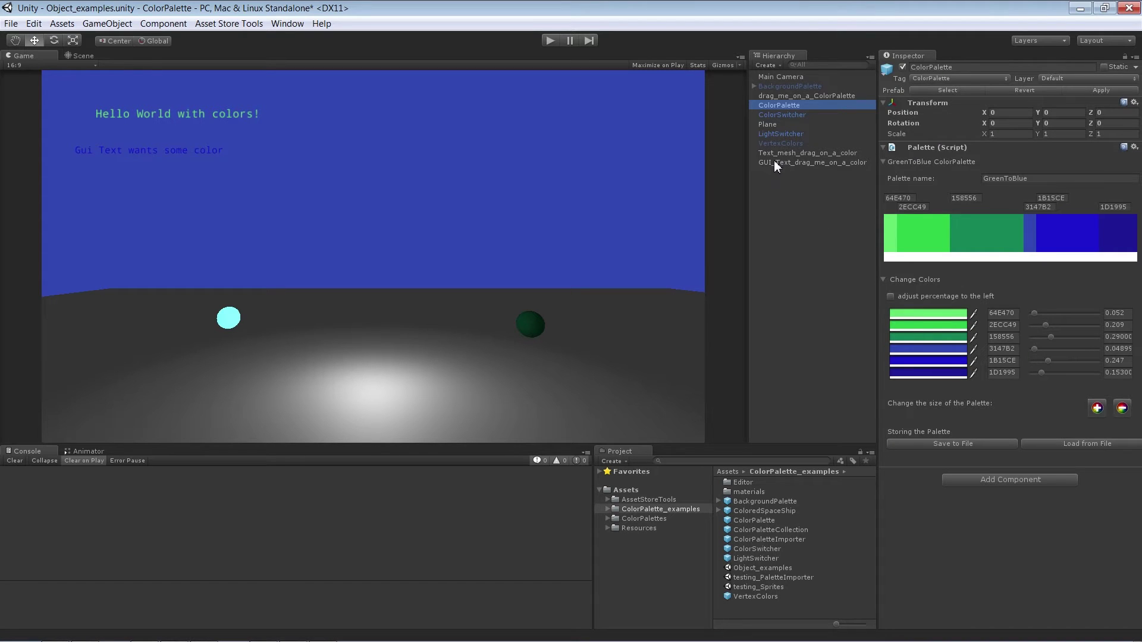
{"action": "left_click_drag", "start_coordinate": [781, 154], "coordinate": [1015, 241]}
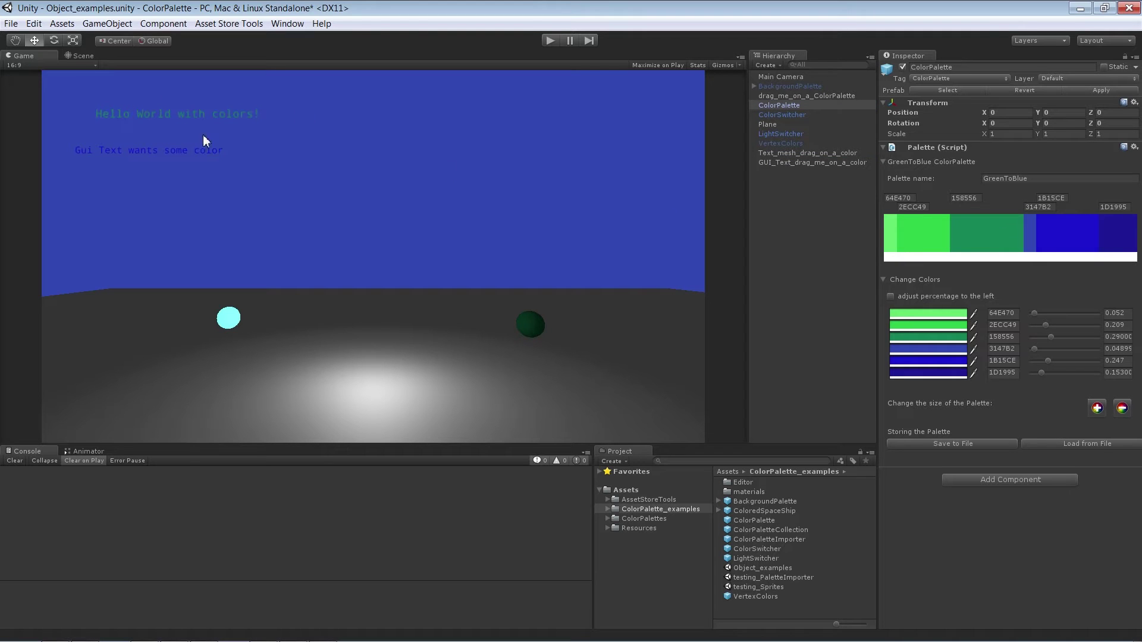
{"action": "left_click_drag", "start_coordinate": [805, 162], "coordinate": [887, 227]}
Drag the drag_me_on_a_ColorPalette sphere onto a green swatch of the ColorPalette bar
{"action": "left_click", "coordinate": [818, 96]}
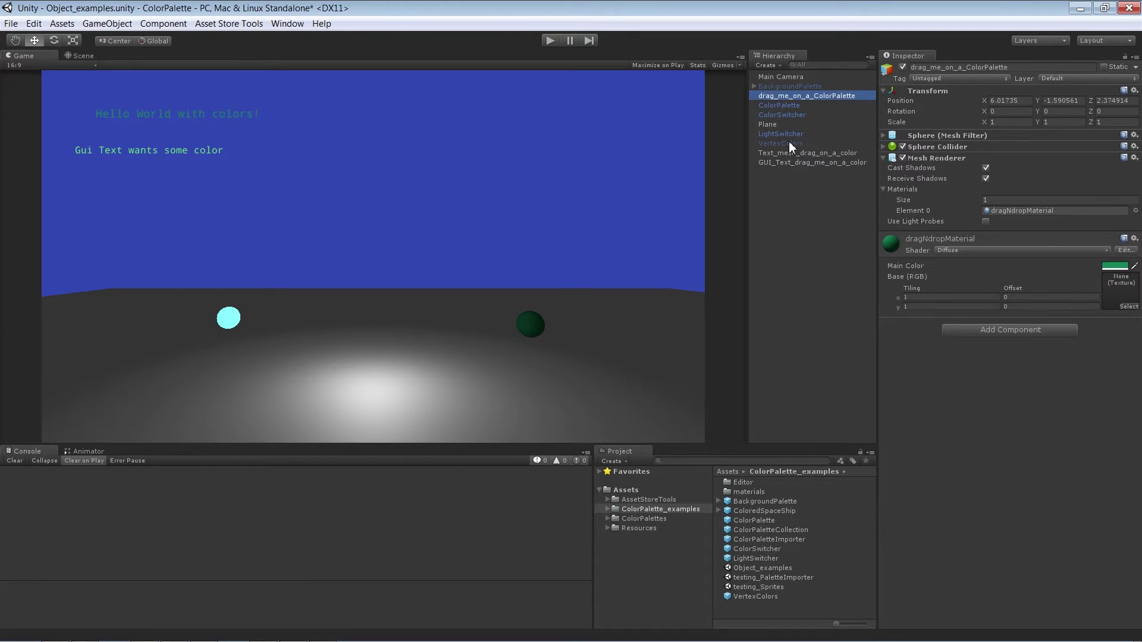
{"action": "left_click", "coordinate": [784, 105]}
{"action": "mouse_move", "coordinate": [790, 95]}
{"action": "left_mouse_down"}
{"action": "mouse_move", "coordinate": [909, 253]}
{"action": "mouse_move", "coordinate": [892, 238]}
{"action": "mouse_move", "coordinate": [787, 98]}
{"action": "mouse_move", "coordinate": [931, 237]}
{"action": "left_mouse_up"}
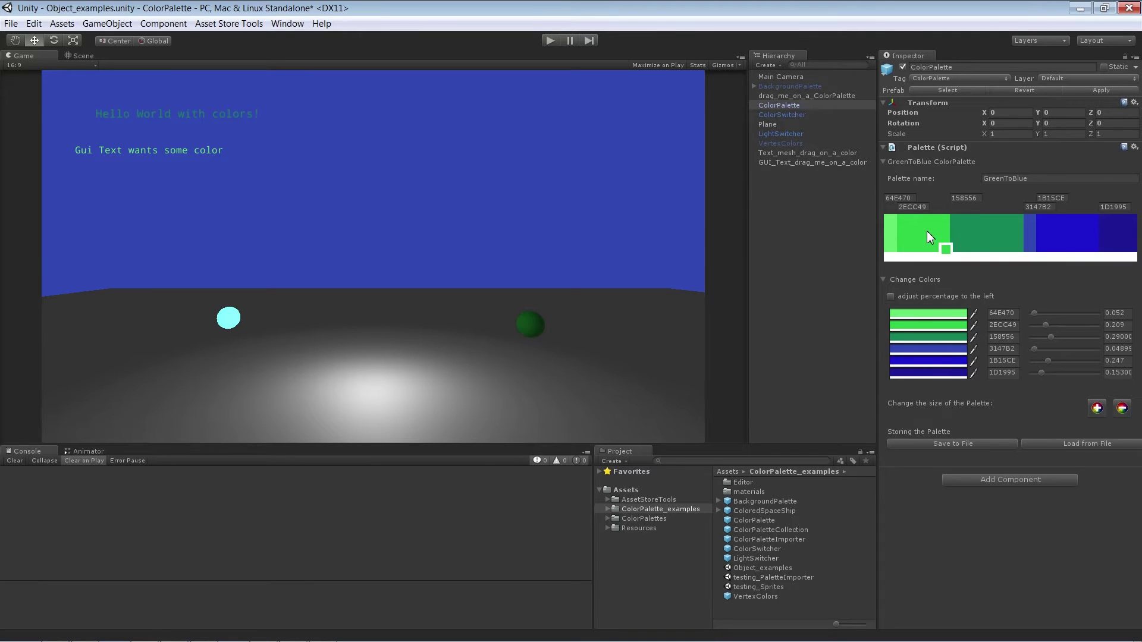
Check the new colours of the sphere, text mesh and Gui Text, then reselect ColorPalette
{"action": "left_click", "coordinate": [798, 96]}
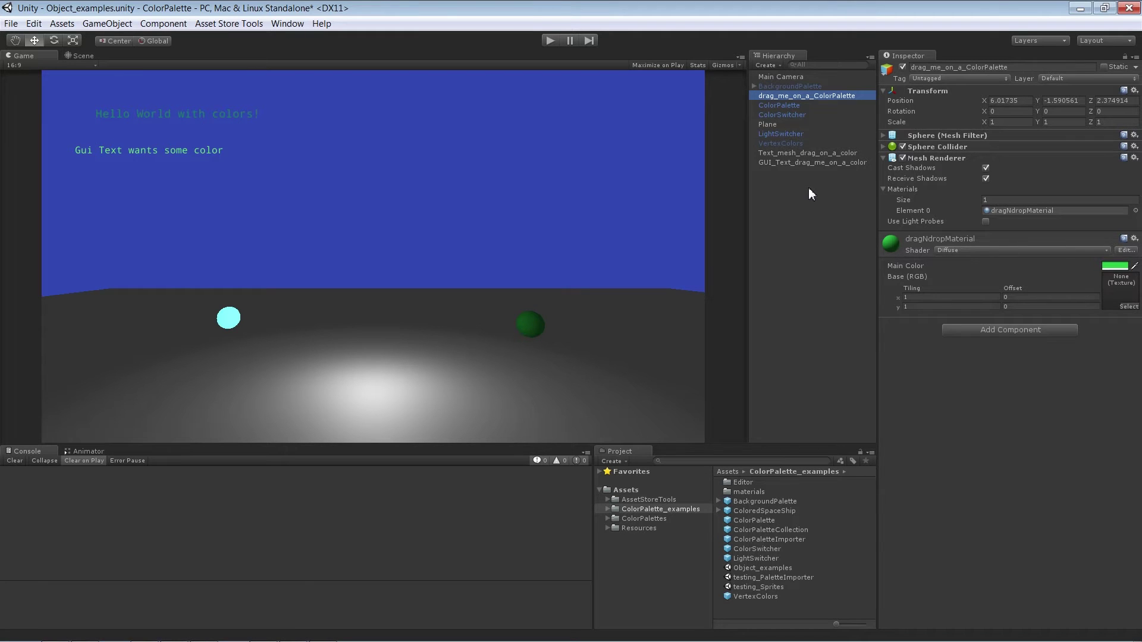
{"action": "left_click", "coordinate": [784, 153]}
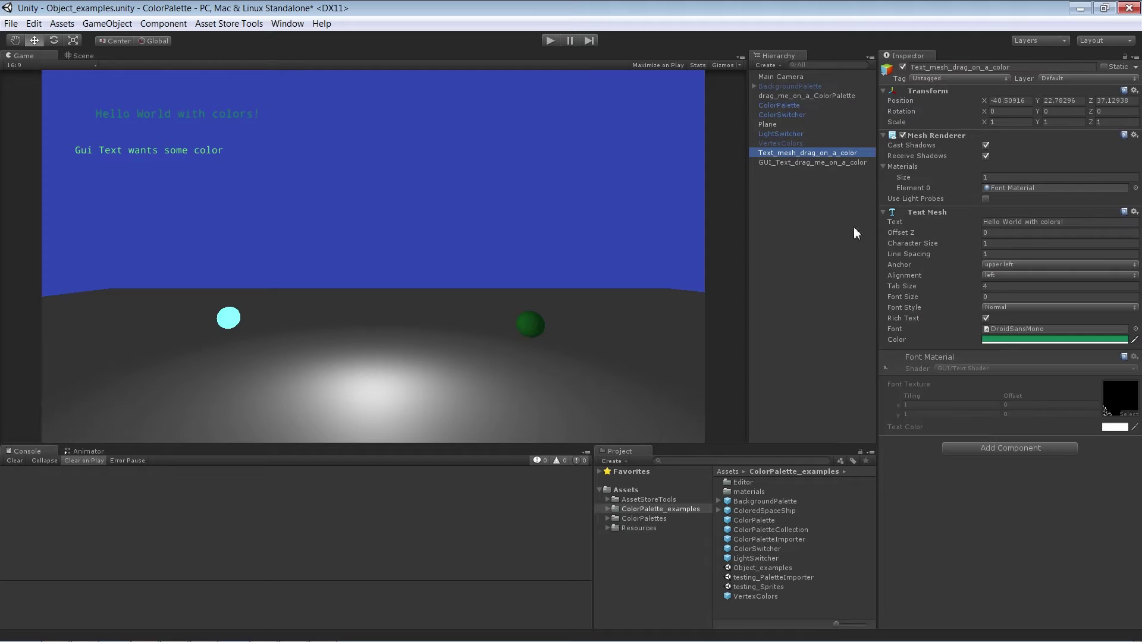
{"action": "left_click", "coordinate": [797, 163]}
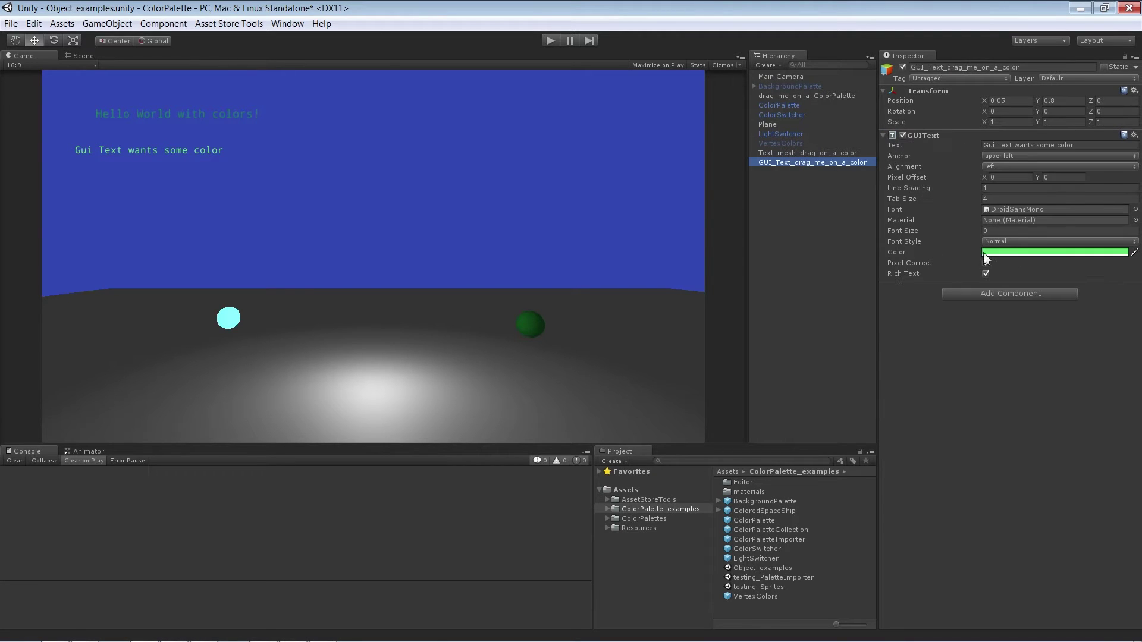
{"action": "left_click", "coordinate": [807, 153]}
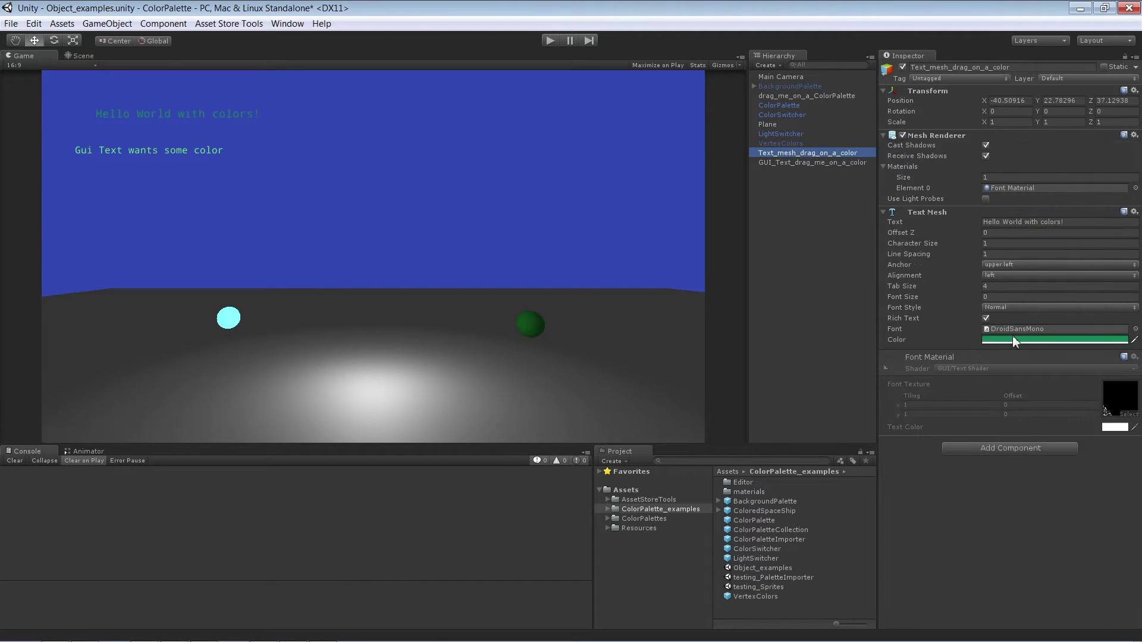
{"action": "left_click", "coordinate": [789, 106]}
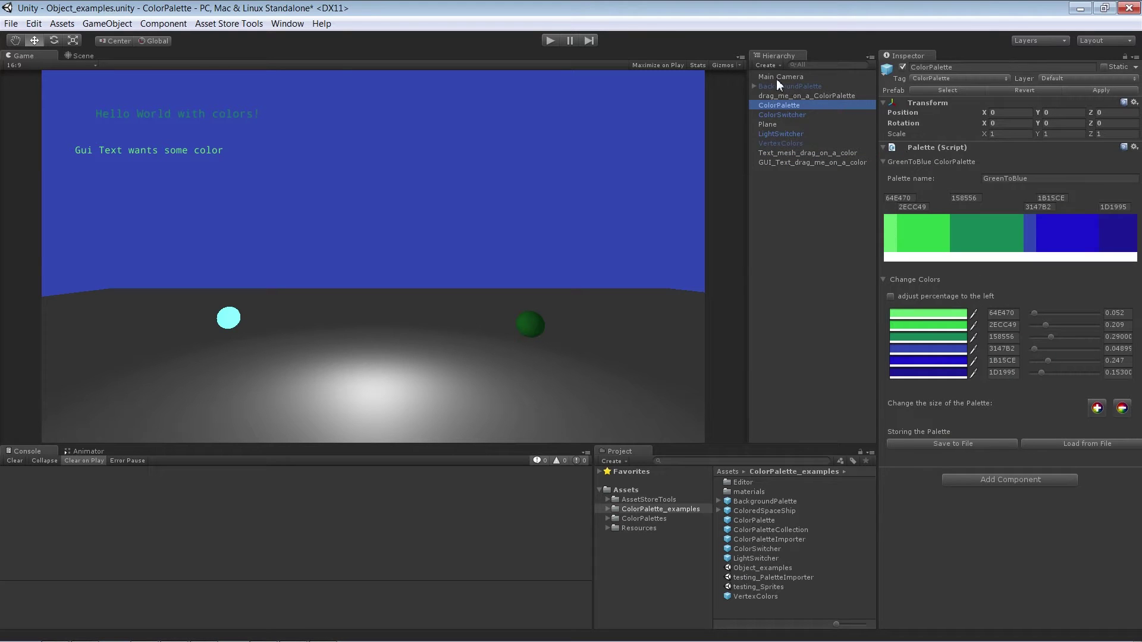